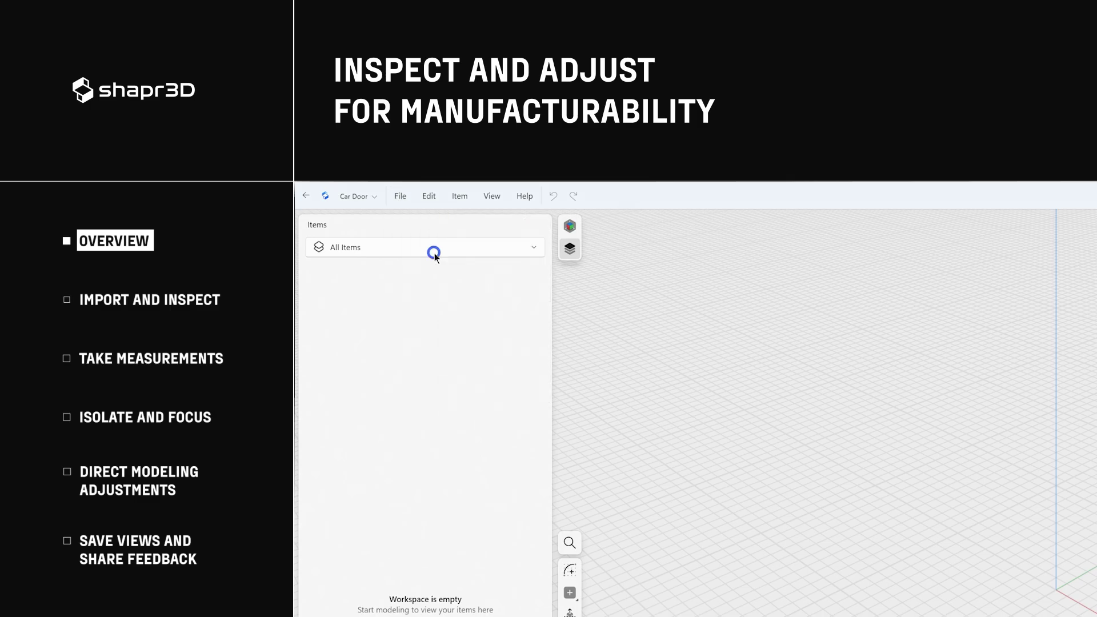
- Open the File options in the empty Car Door project to bring in a model
left_click(447, 270)
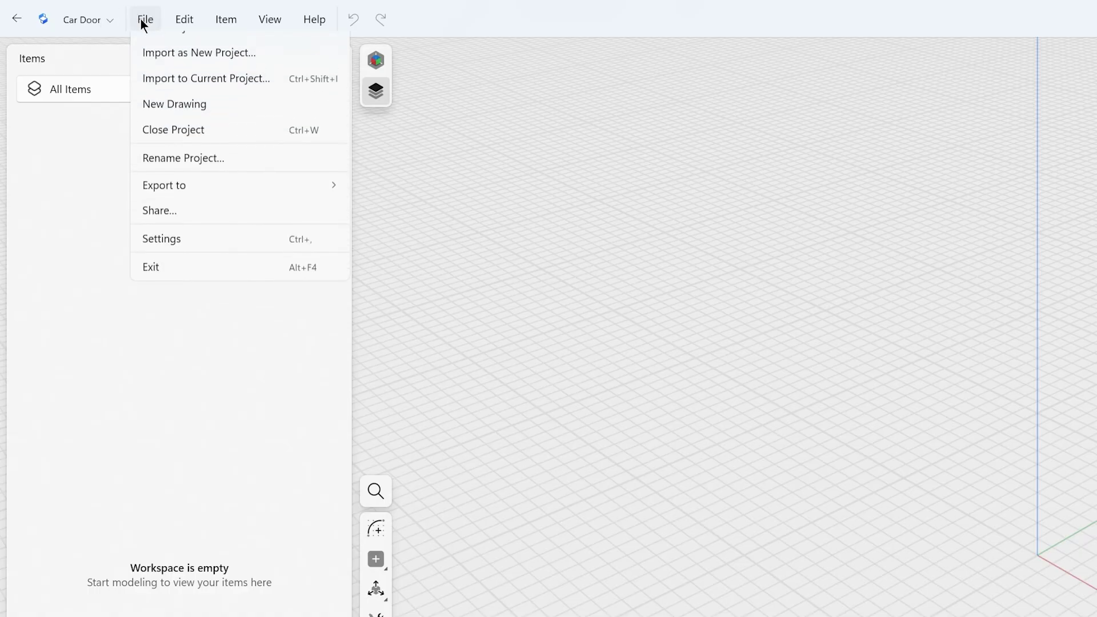
- Import Car Door.step into the current project and close the History panel
left_click(192, 99)
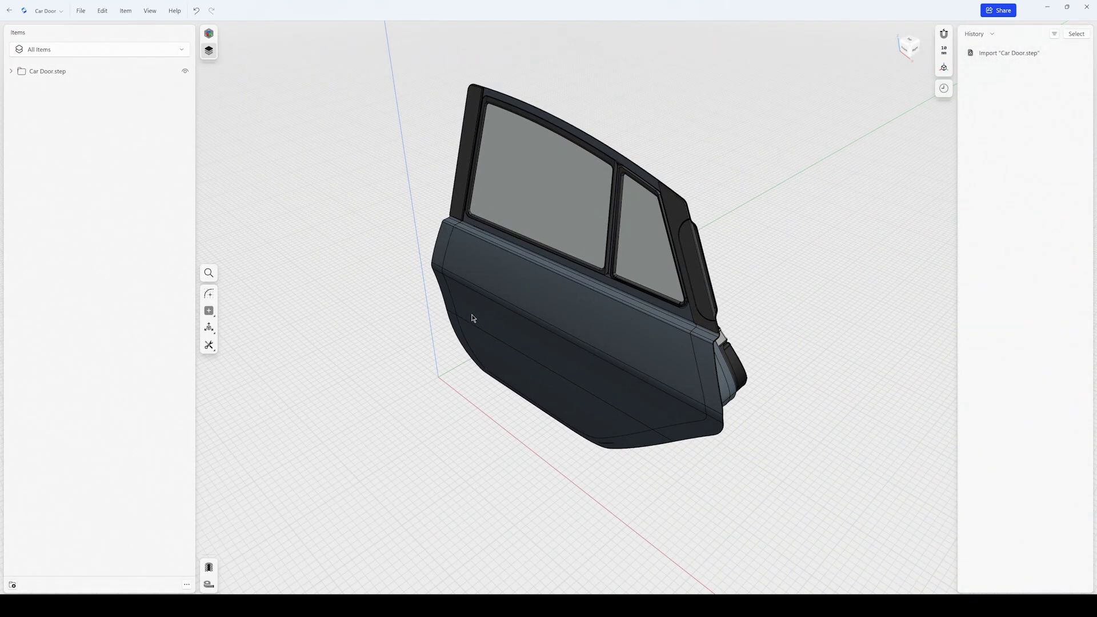
left_click(942, 89)
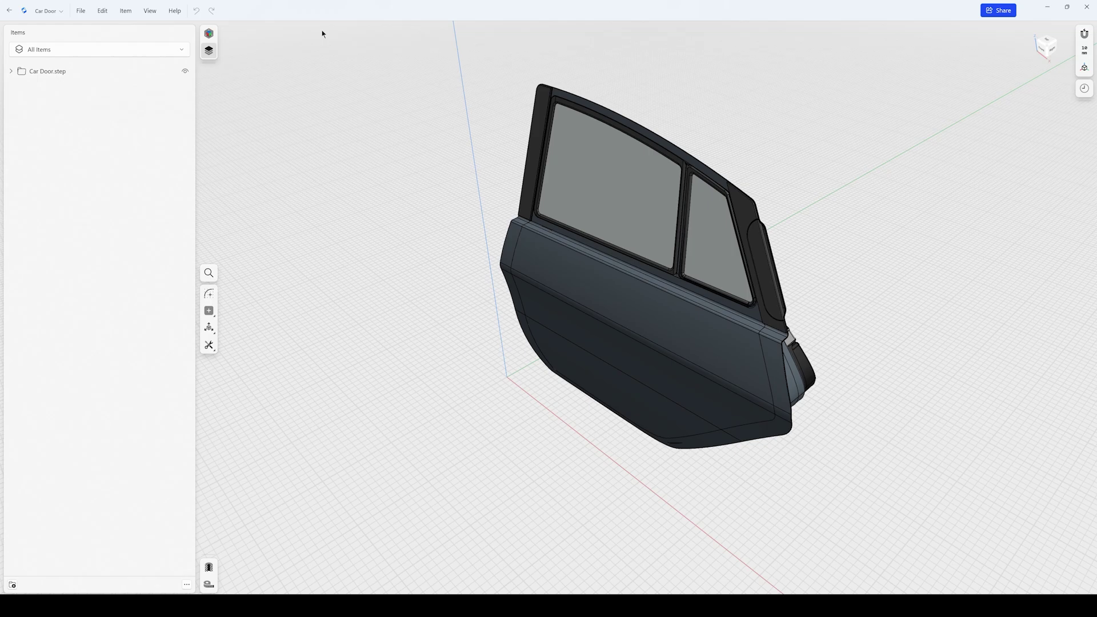
- Hide the Items panel and cut the door with a horizontal section plane near a yellow clip
left_click(210, 51)
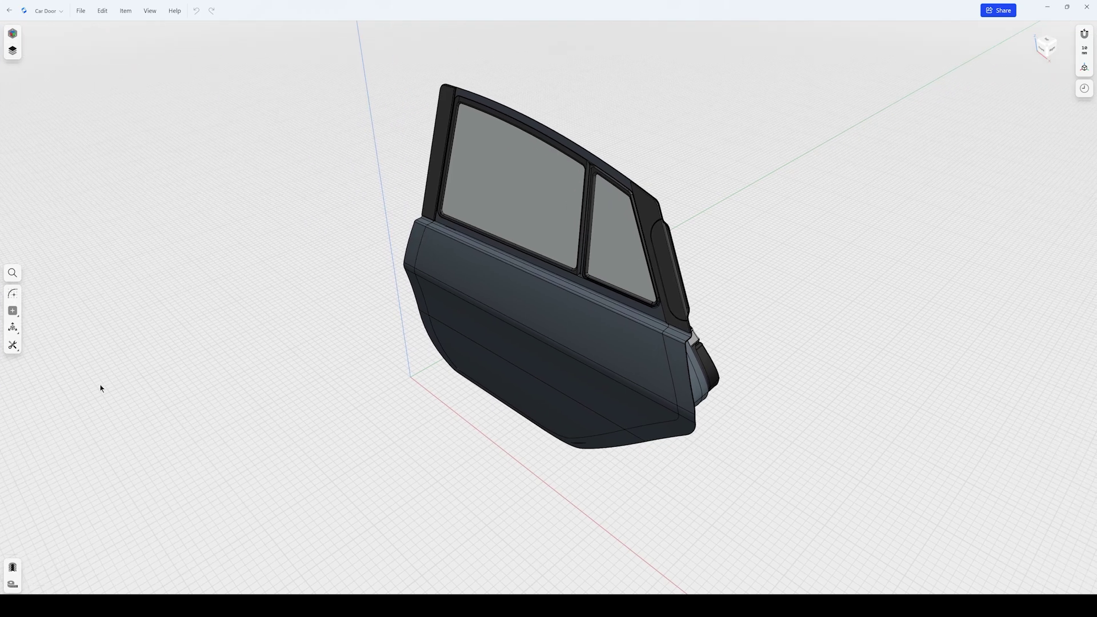
left_click(15, 568)
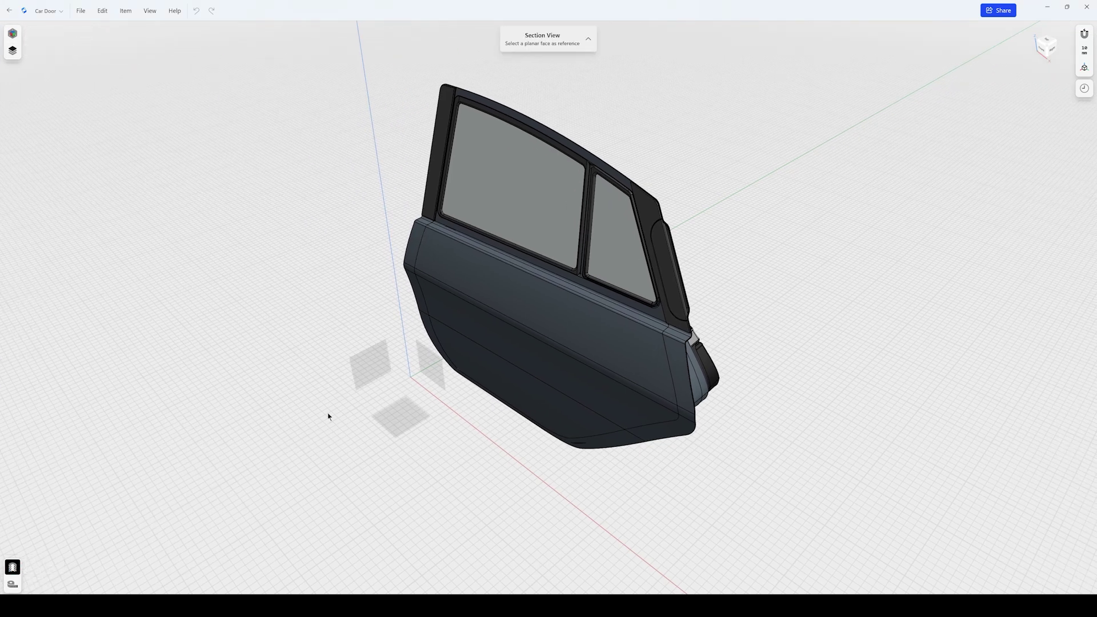
left_click(374, 368)
left_click_drag(372, 365, 631, 512)
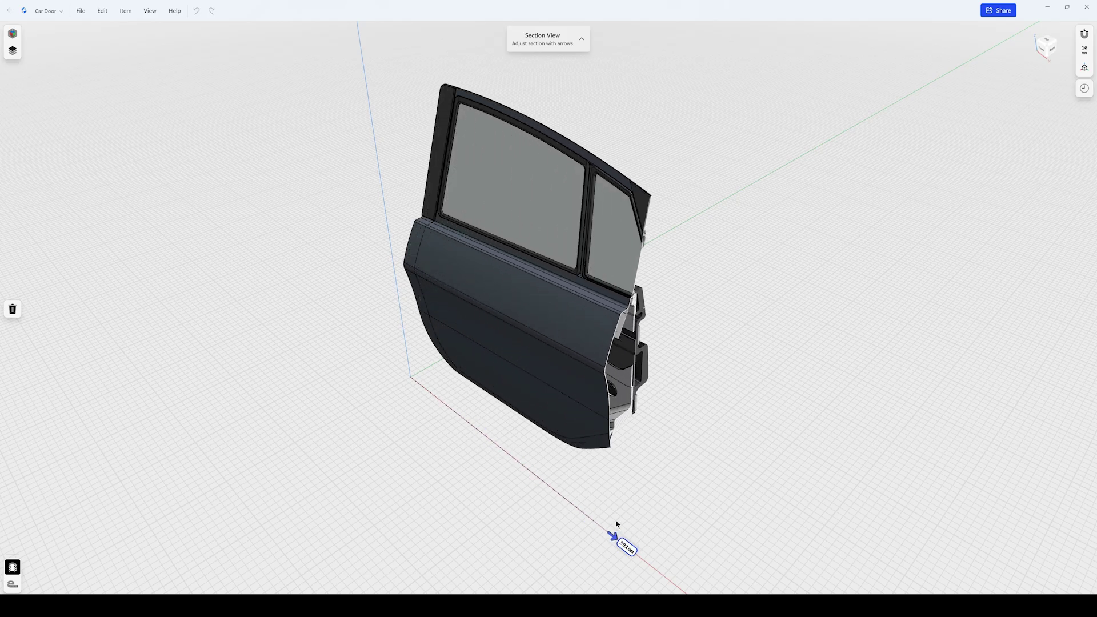
mouse_move(612, 243)
left_mouse_down()
mouse_move(641, 306)
mouse_move(639, 417)
mouse_move(624, 336)
mouse_move(604, 342)
left_mouse_up()
scroll(604, 342, "up", 8)
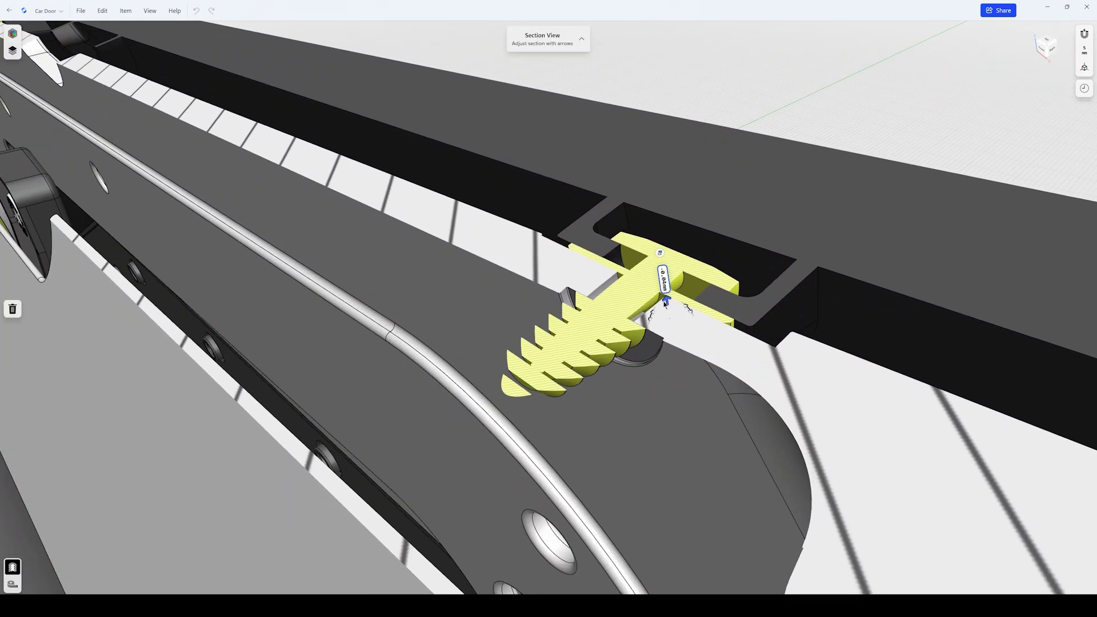
left_click_drag(661, 278, 651, 309)
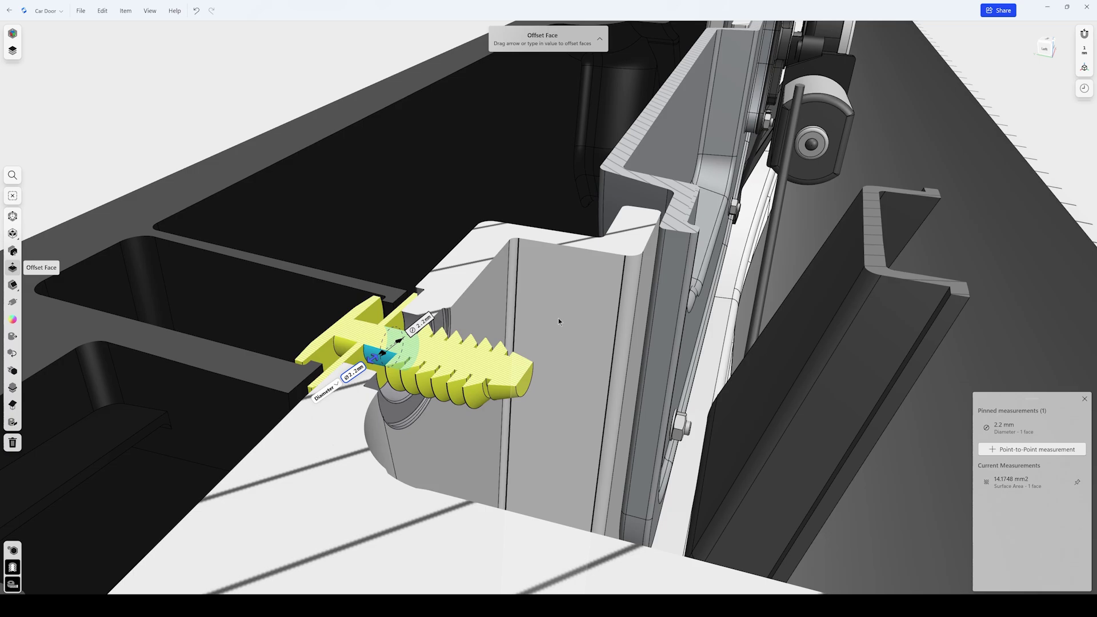
- Measure the clips and pin the 0.5 mm gap and 61 mm center distance
middle_click_drag(412, 317, 514, 361)
left_click(296, 377)
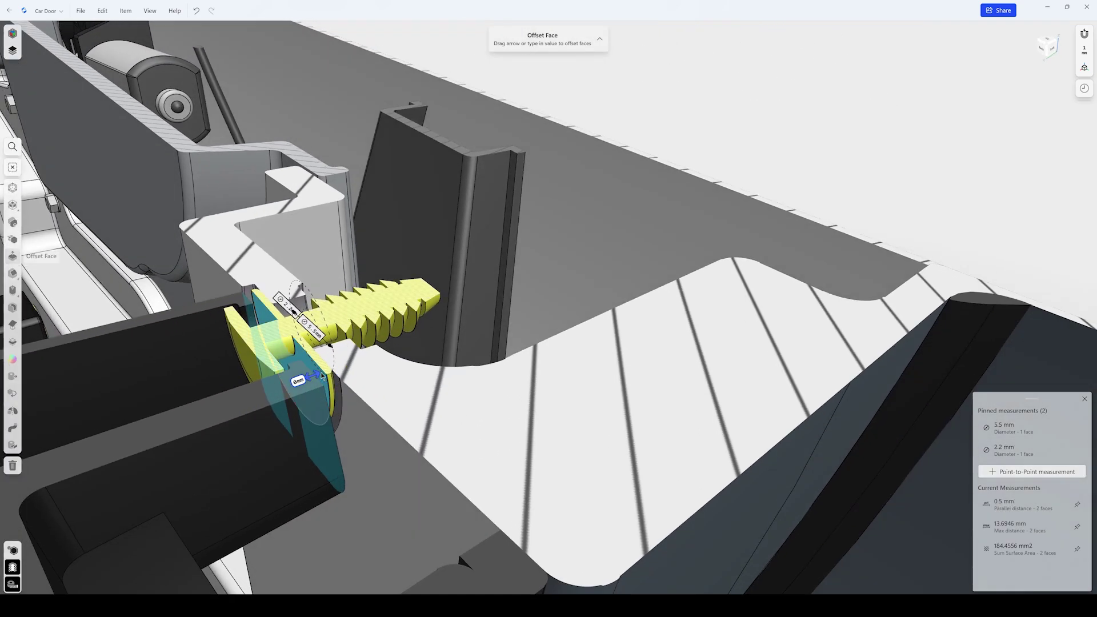
left_click(1077, 503)
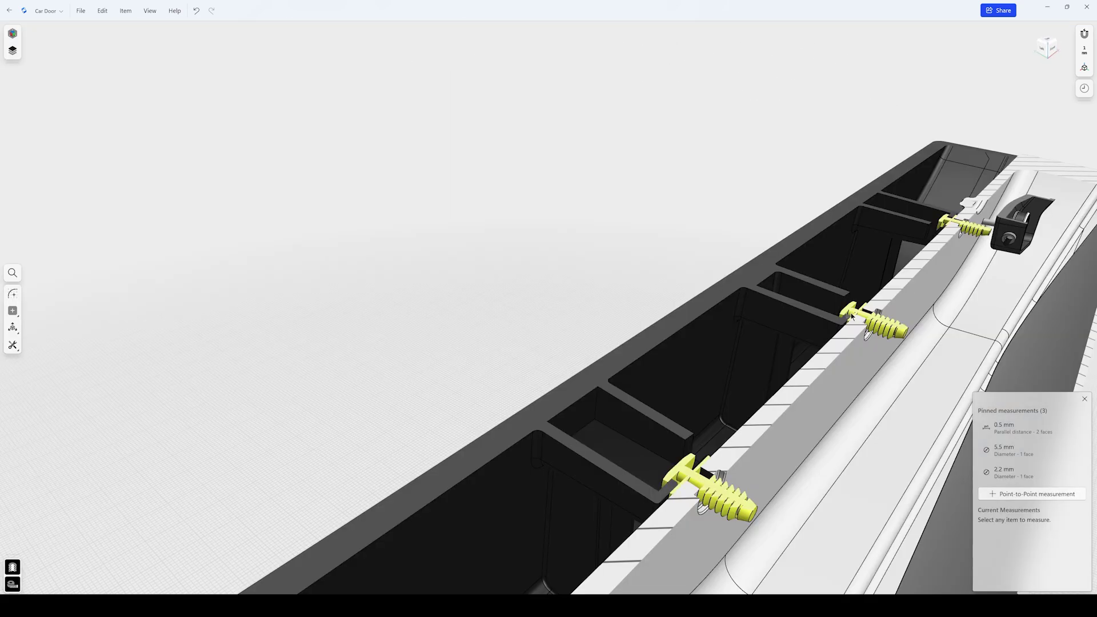
left_click(867, 332)
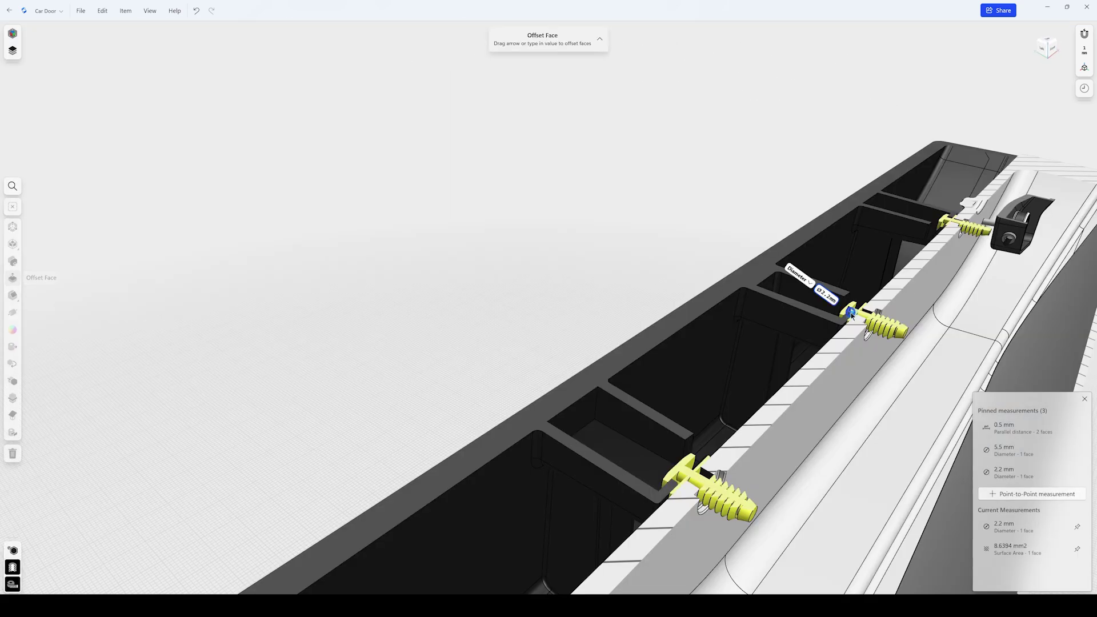
left_click(681, 479)
left_click(1076, 572)
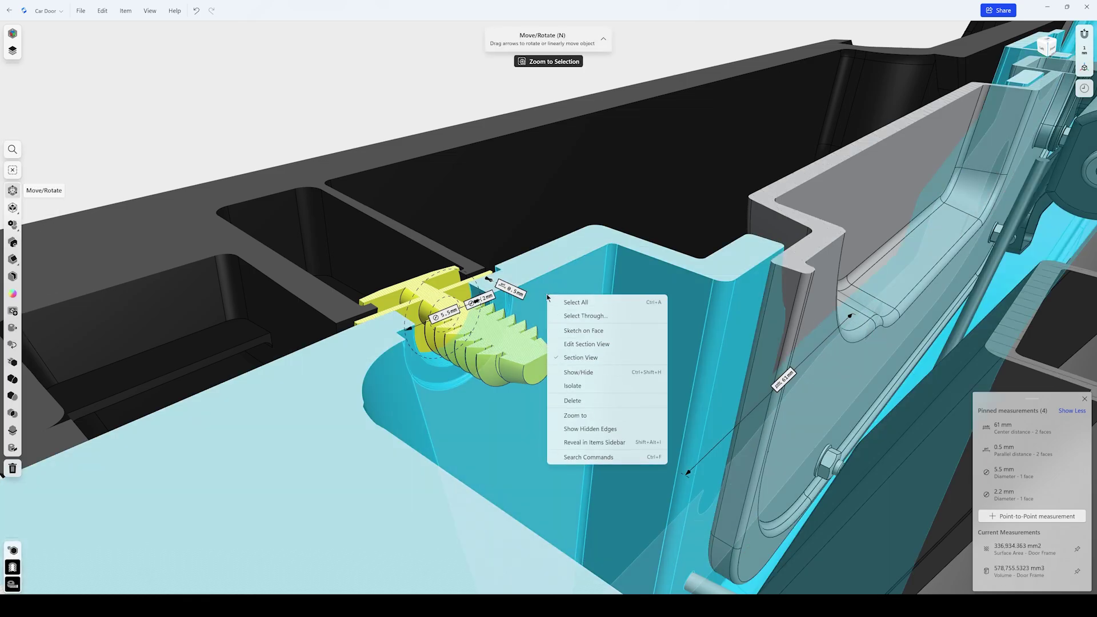
- Hide the light-blue frame, then invert all item visibility to isolate the grey frame
left_click(575, 373)
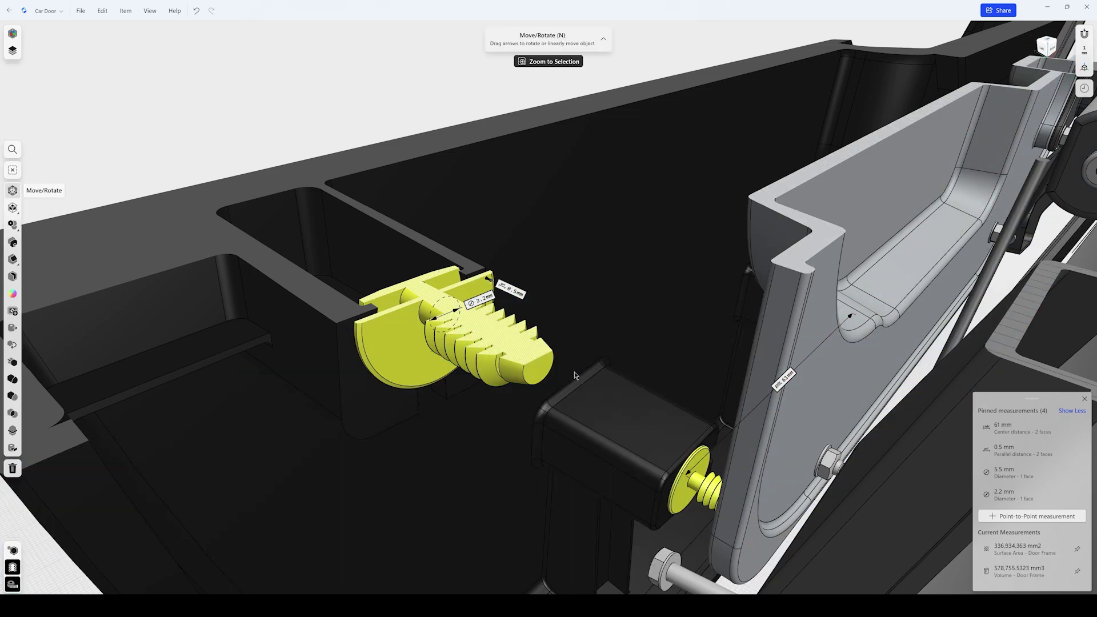
left_click(127, 14)
left_click(151, 116)
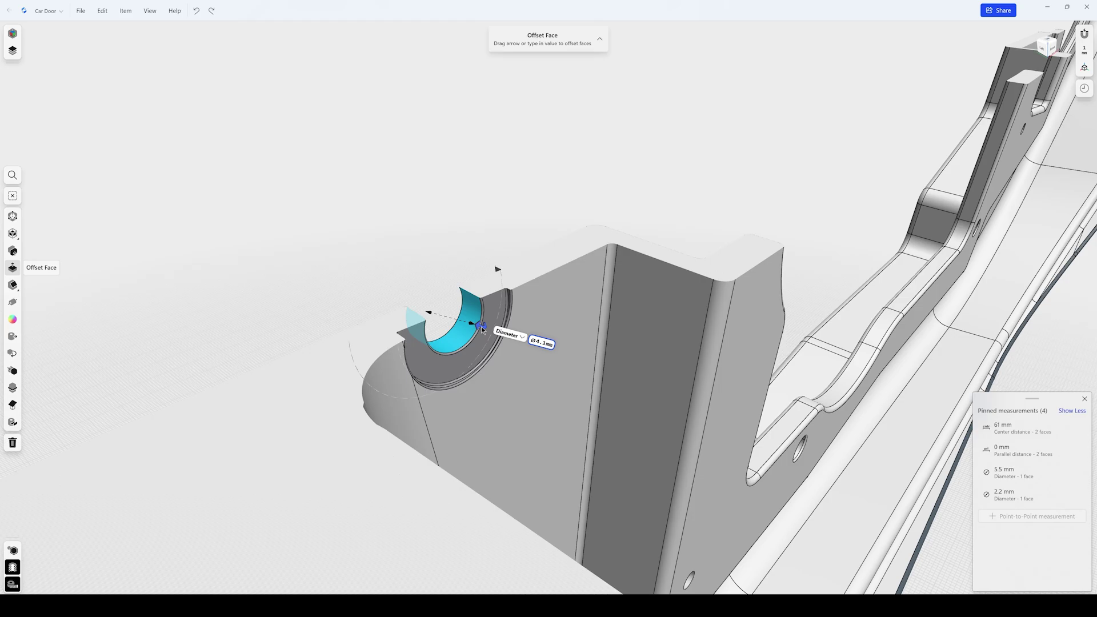
- Set the clip hole diameter to 4 mm and offset the matching clip faces
key("Return")
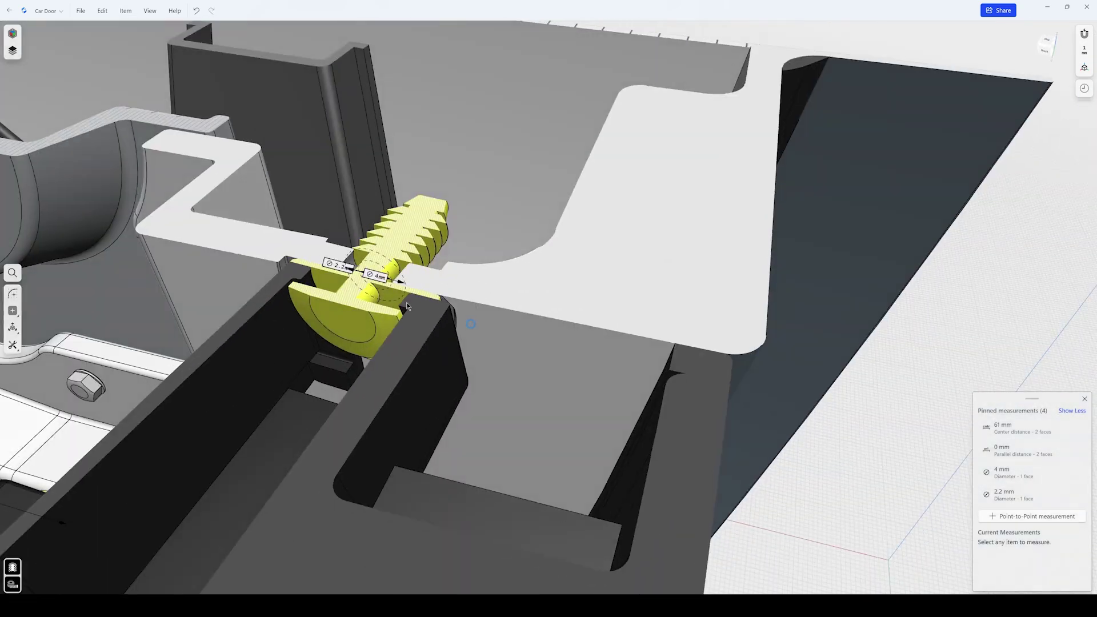
left_click(399, 316)
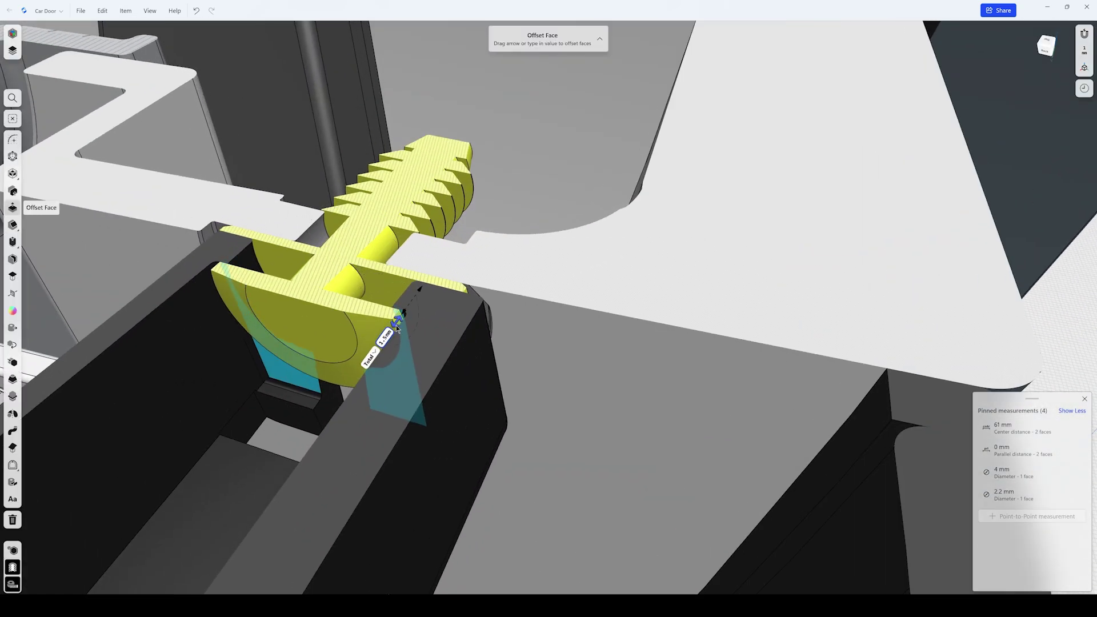
key("Escape")
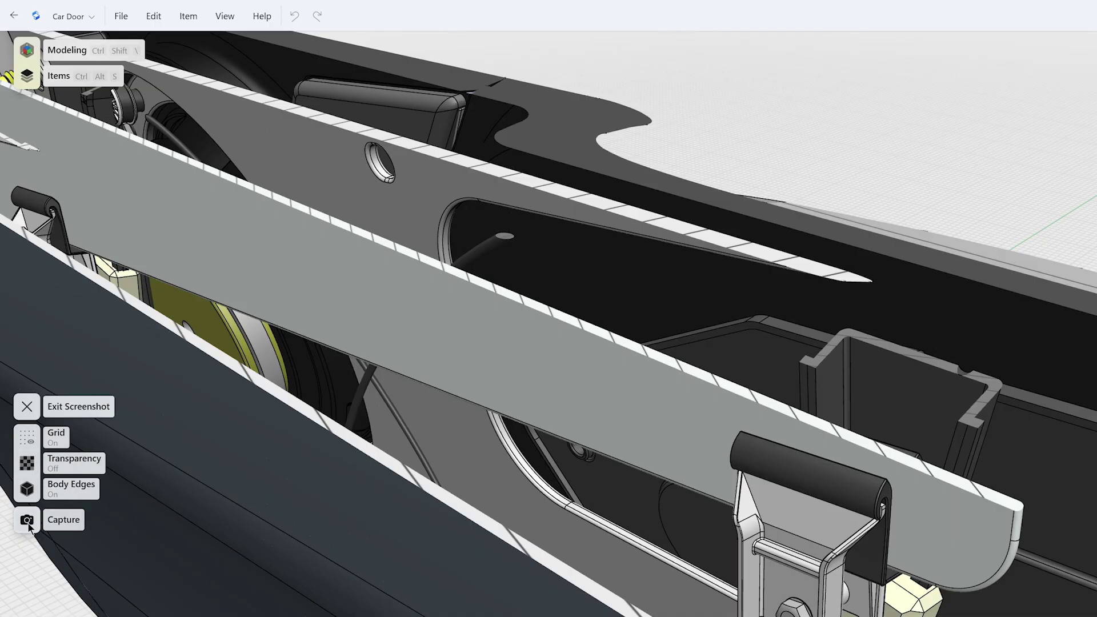
- Save a PNG screenshot of the door interior and export the model as X_T
left_click(27, 519)
key("Return")
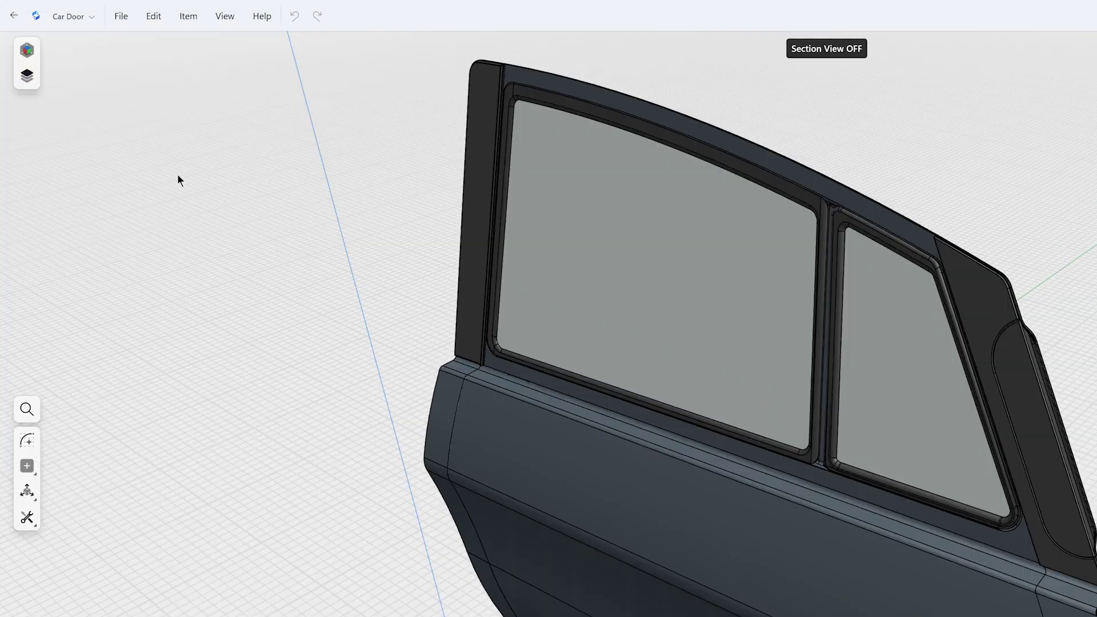
left_click(122, 16)
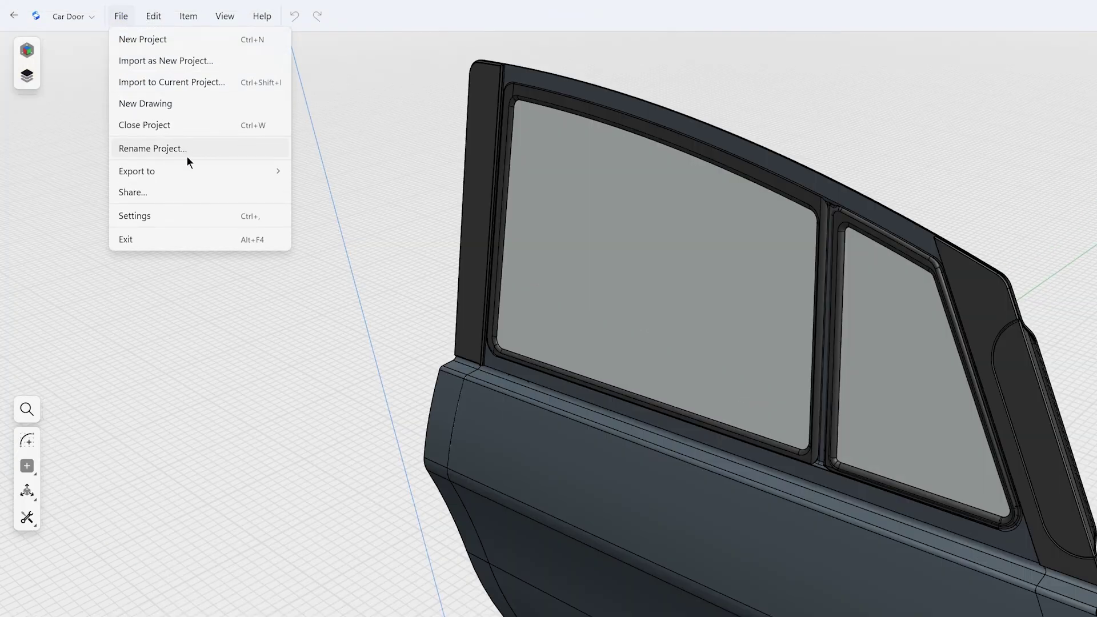
mouse_move(138, 170)
left_click(362, 302)
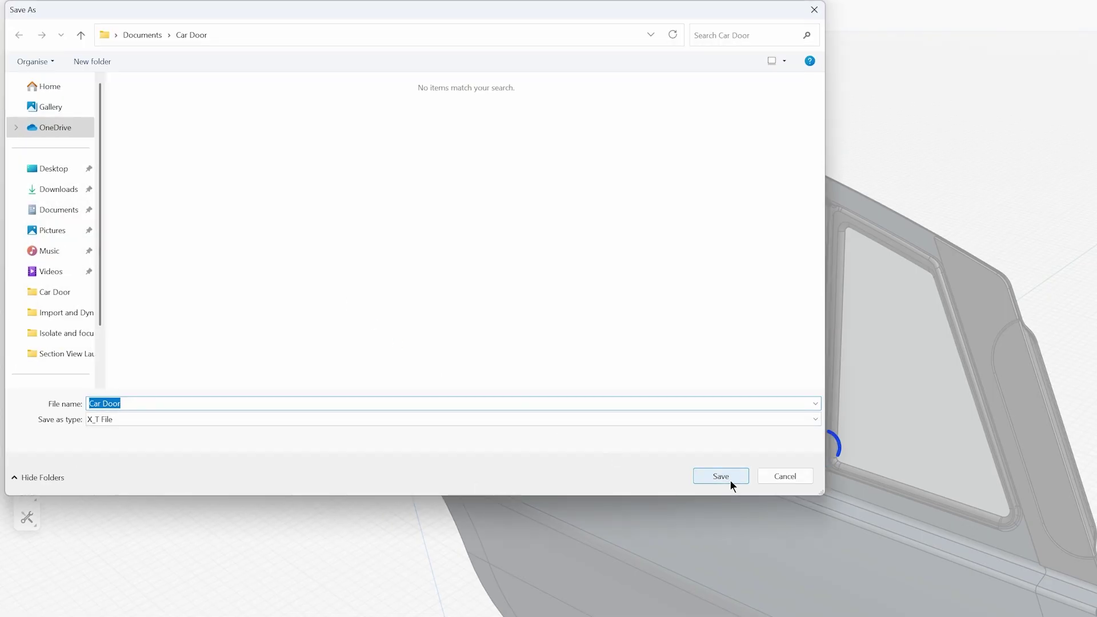
left_click(730, 480)
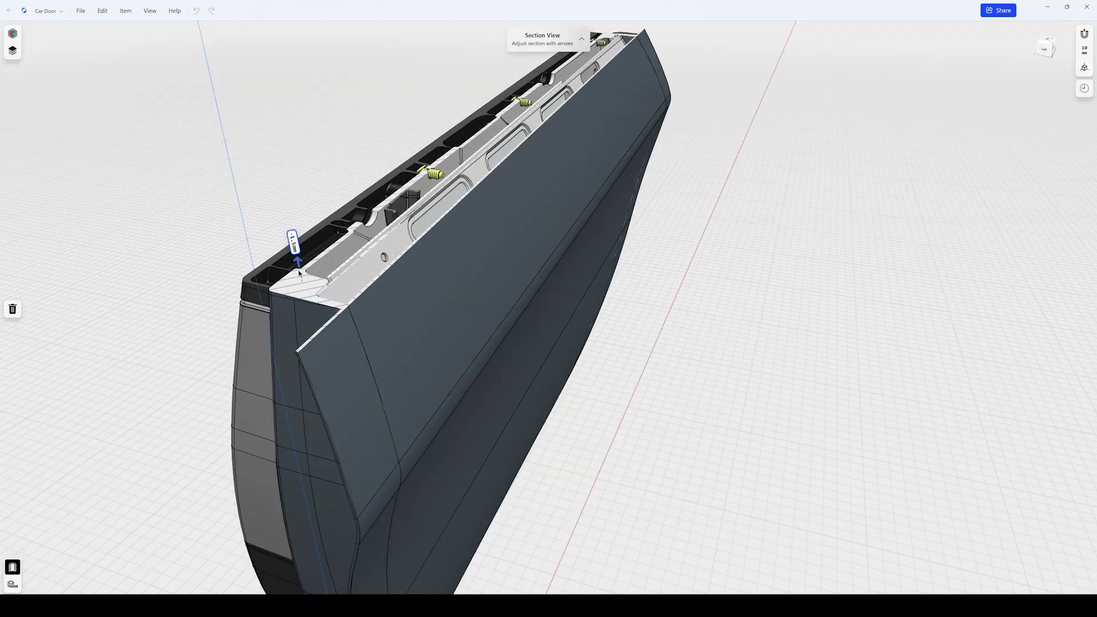
- Move the section cut deeper and re-import the Car Door STEP file
left_click_drag(300, 272, 301, 436)
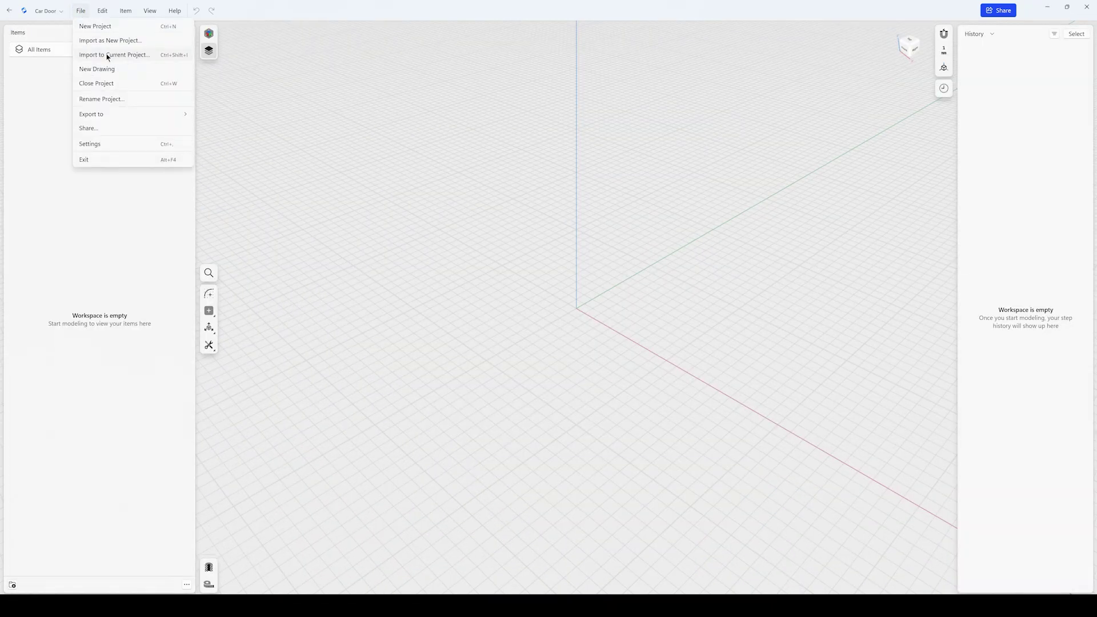
left_click(108, 56)
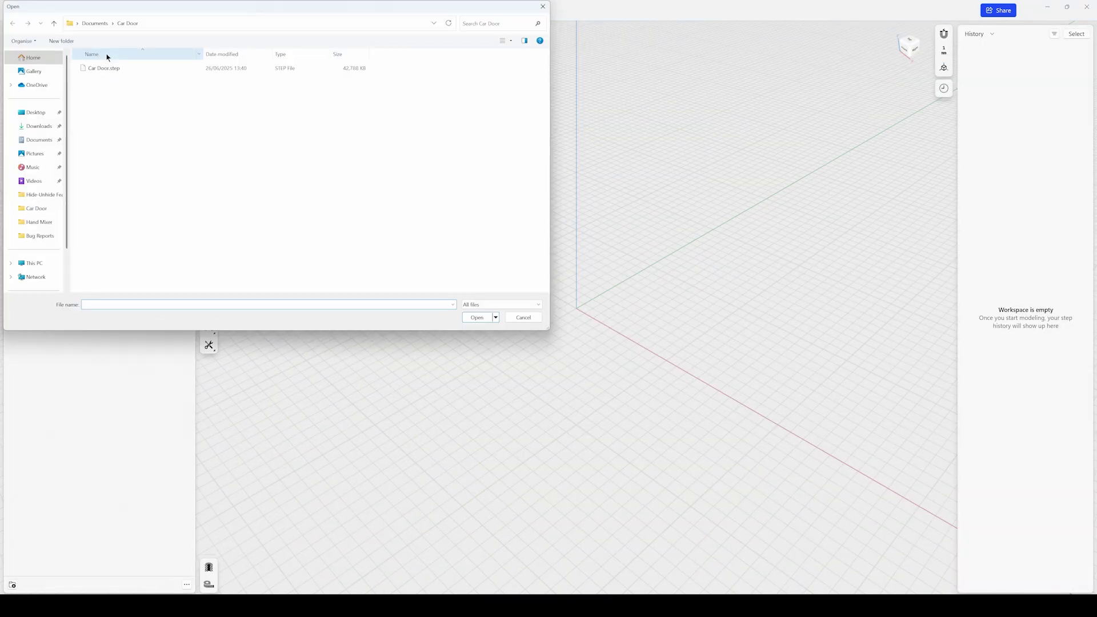
left_click(473, 319)
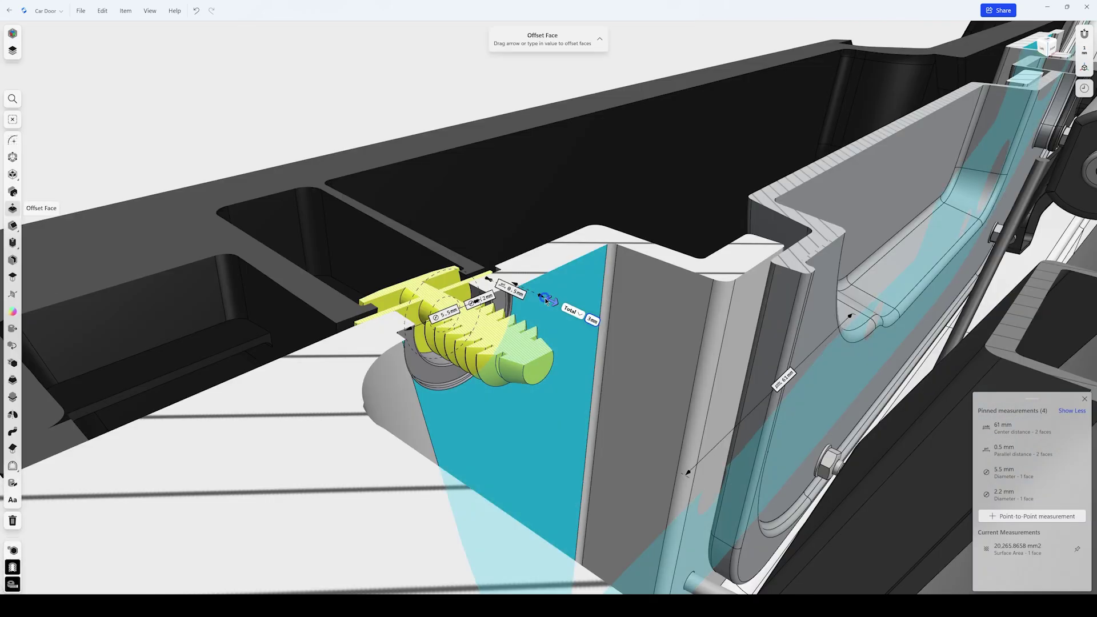
- Hide the door frame, shrink the clip hole to about 3.9 mm, and capture a screenshot
right_click(551, 292)
left_click(649, 372)
left_click(125, 10)
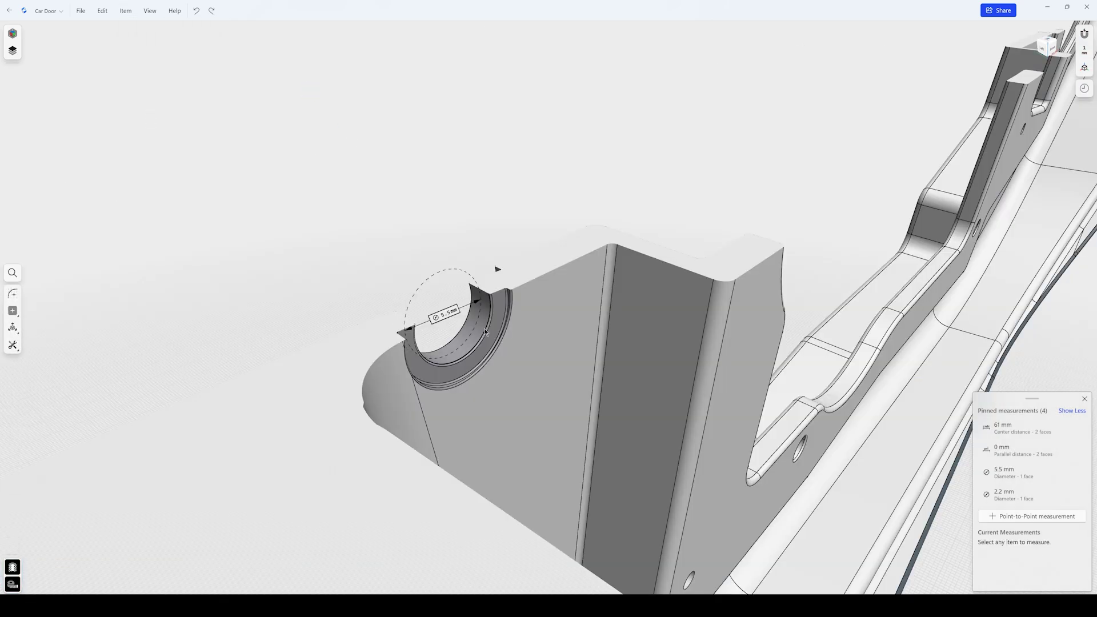
left_click(491, 328)
left_click_drag(491, 329, 481, 327)
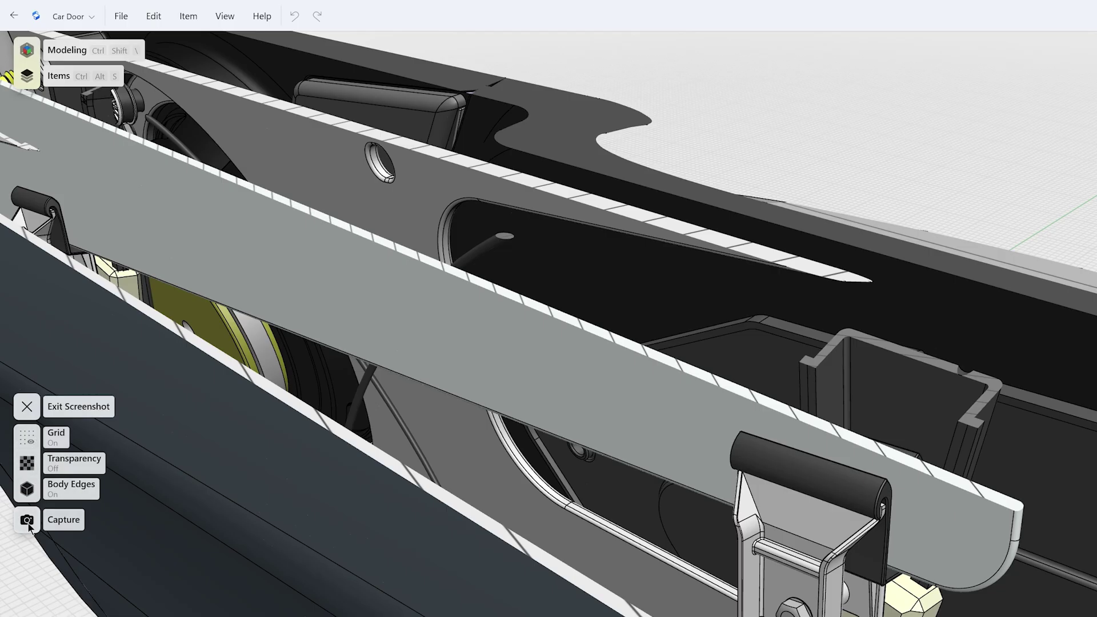
left_click(26, 519)
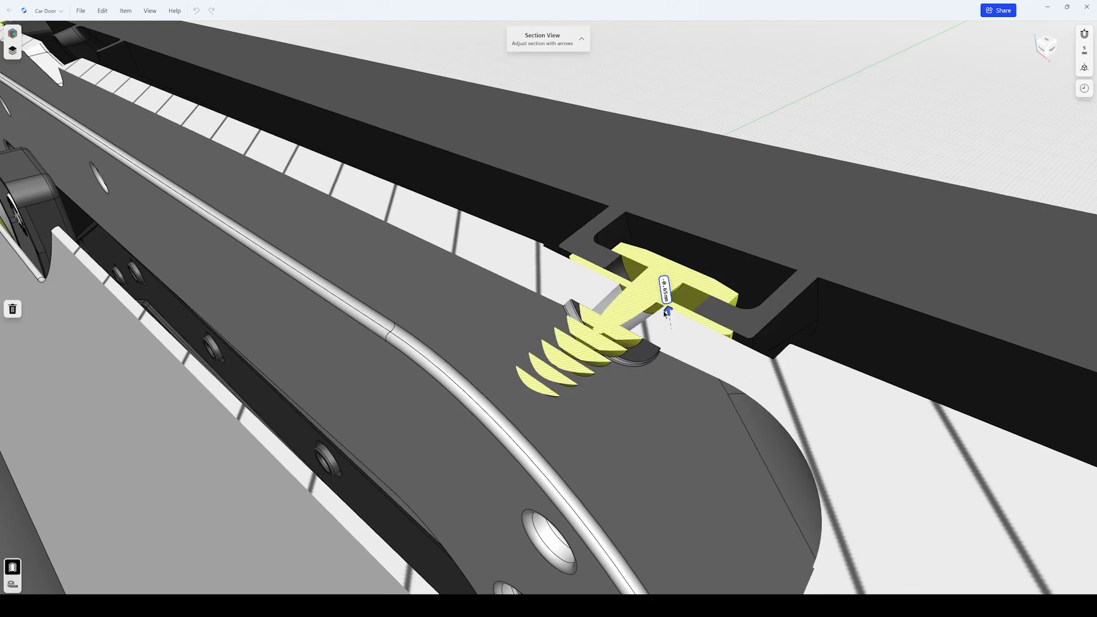
- Rotate the section cut to horizontal and tilt it by -13°
mouse_move(660, 294)
left_mouse_down()
mouse_move(642, 306)
mouse_move(666, 245)
left_mouse_up()
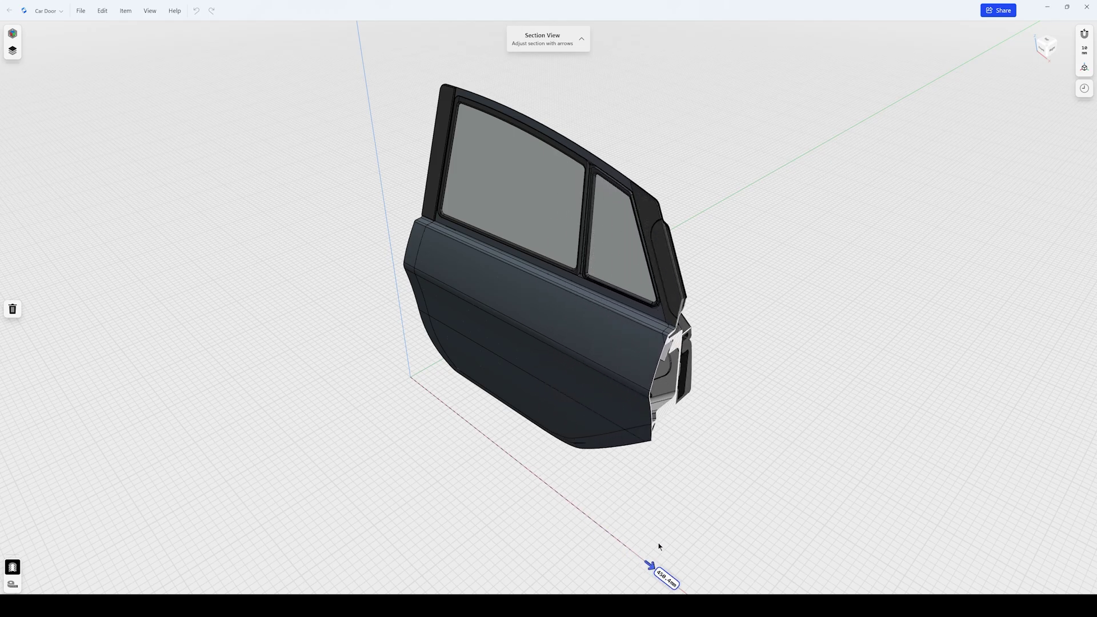
mouse_move(673, 273)
left_mouse_down()
mouse_move(610, 258)
mouse_move(640, 304)
mouse_move(600, 440)
mouse_move(620, 324)
left_mouse_up()
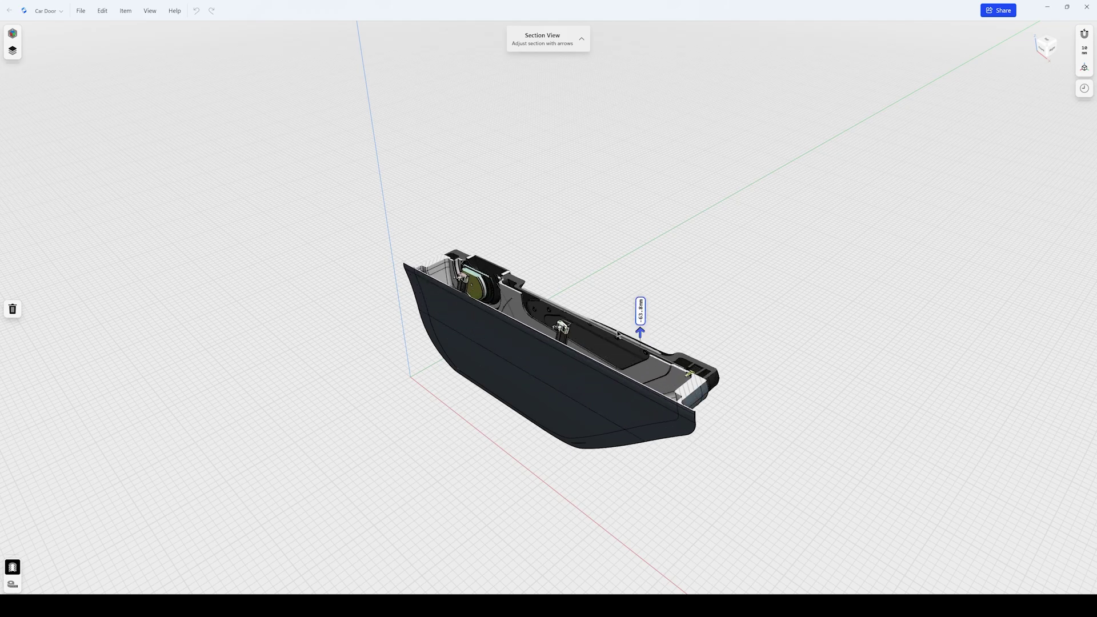
left_click_drag(621, 312, 550, 332)
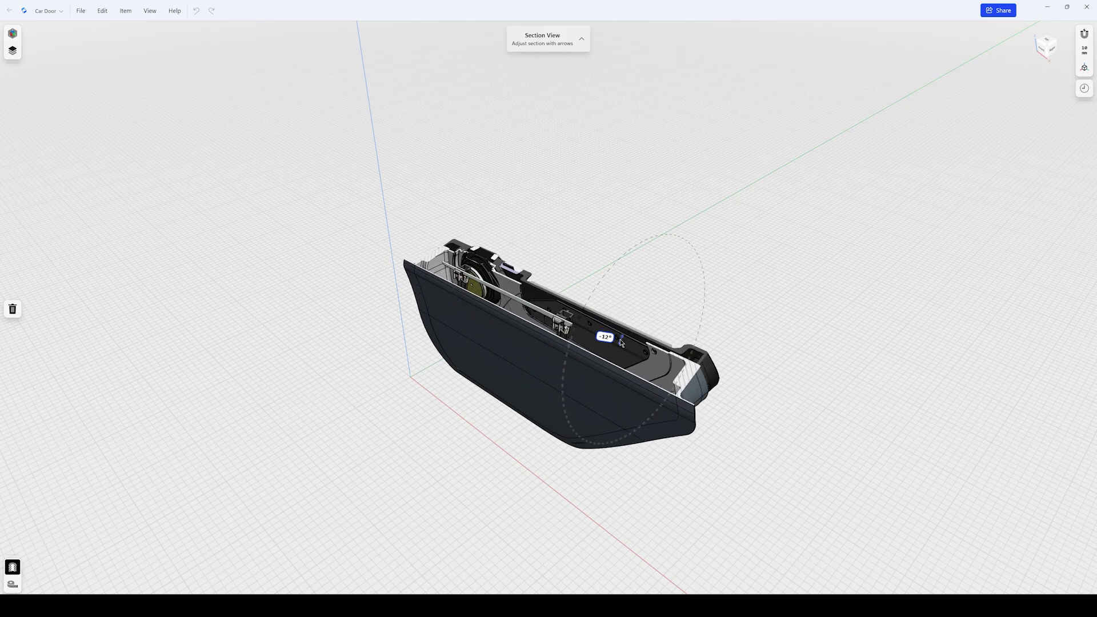